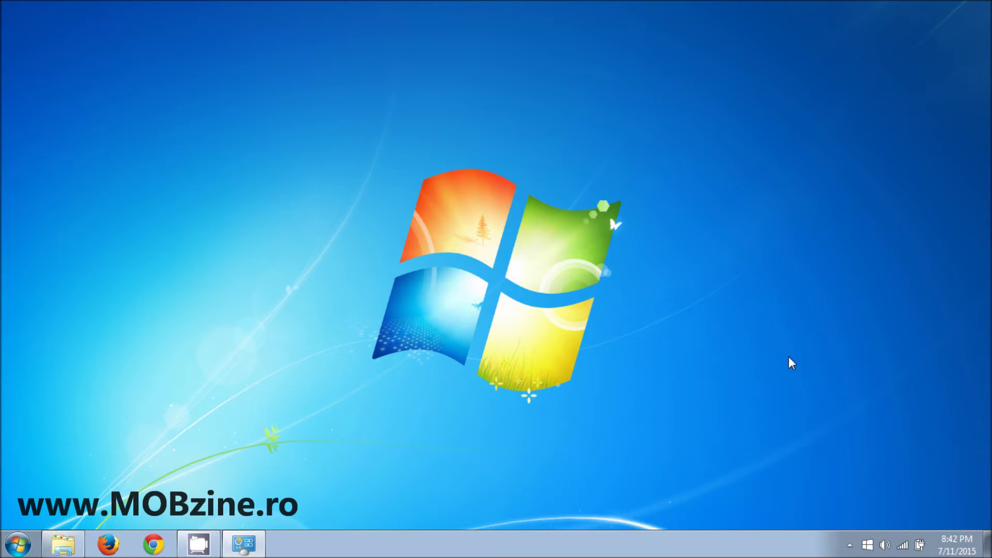
- Look over the computer's System information page, then close it
click(243, 544)
drag(705, 192, 655, 392)
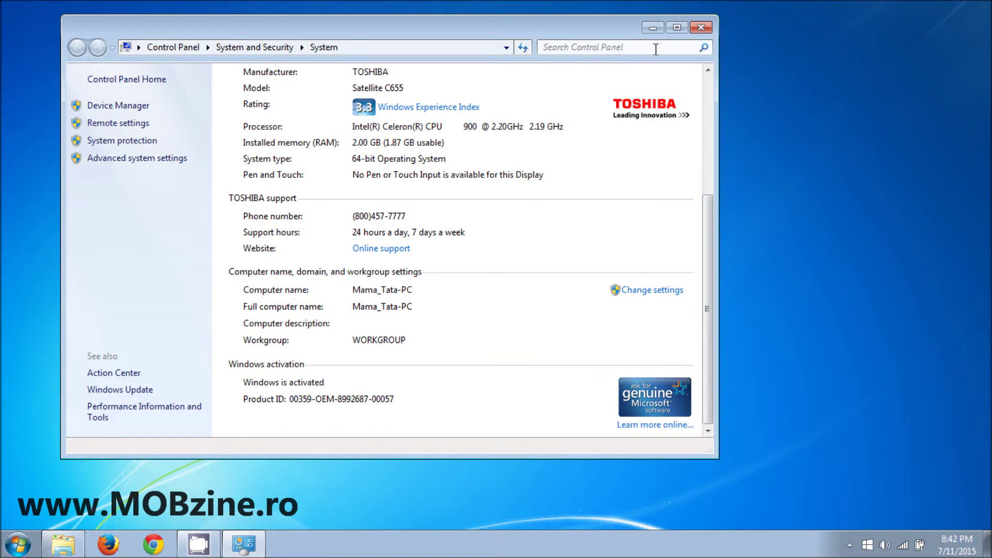
click(701, 27)
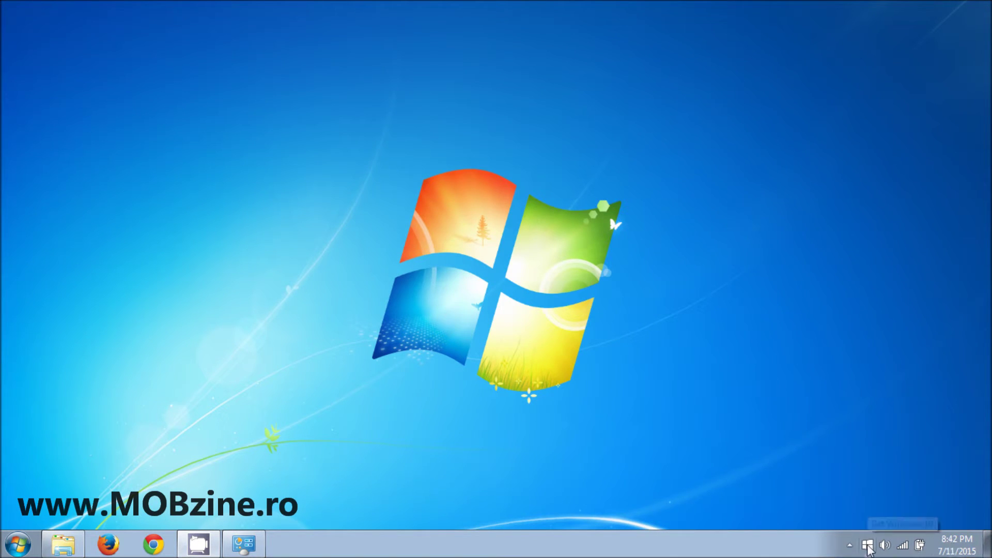
- Launch Get Windows 10 and page through the Familiar and easy, Designed for speed, Amazing new features, and games and apps slides
click(867, 545)
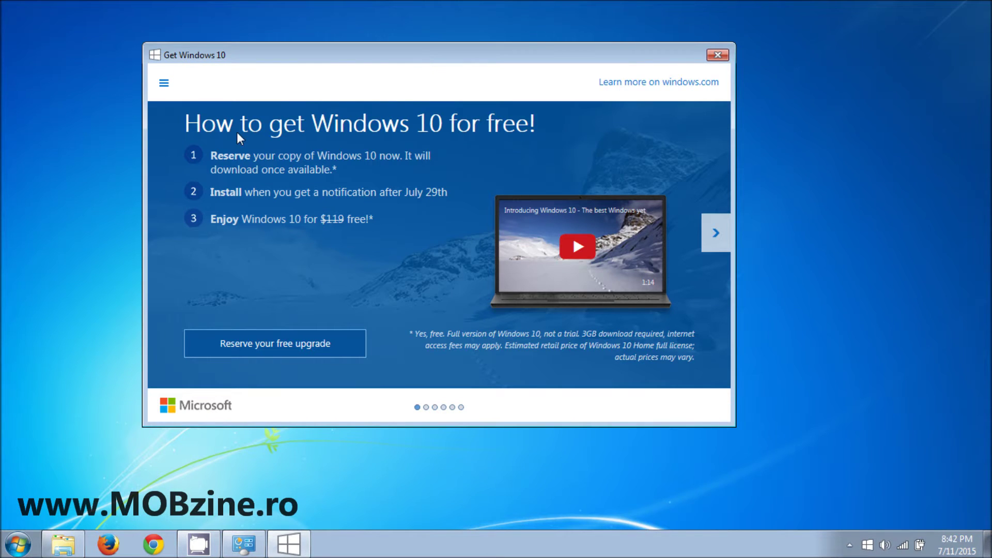
drag(335, 55, 338, 63)
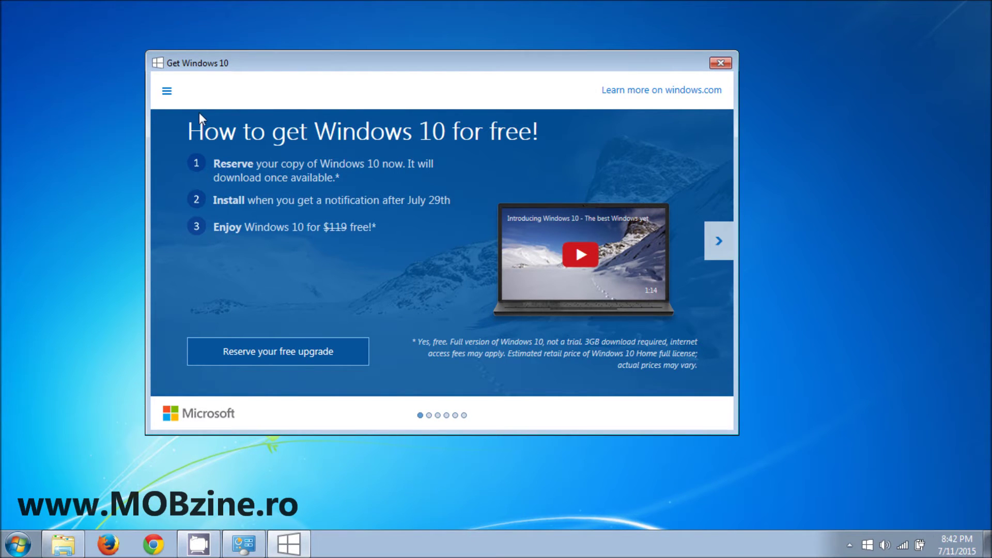
click(166, 94)
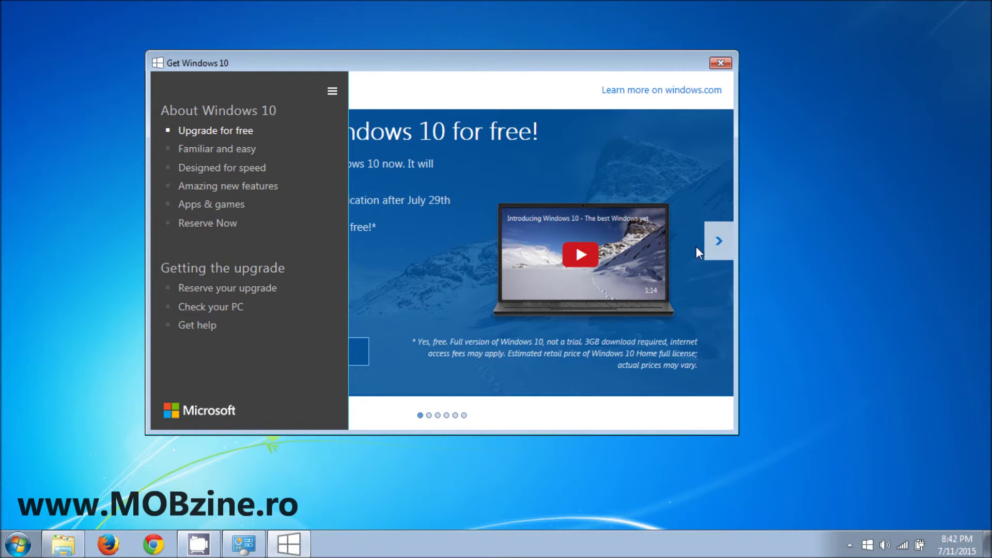
click(720, 245)
click(720, 246)
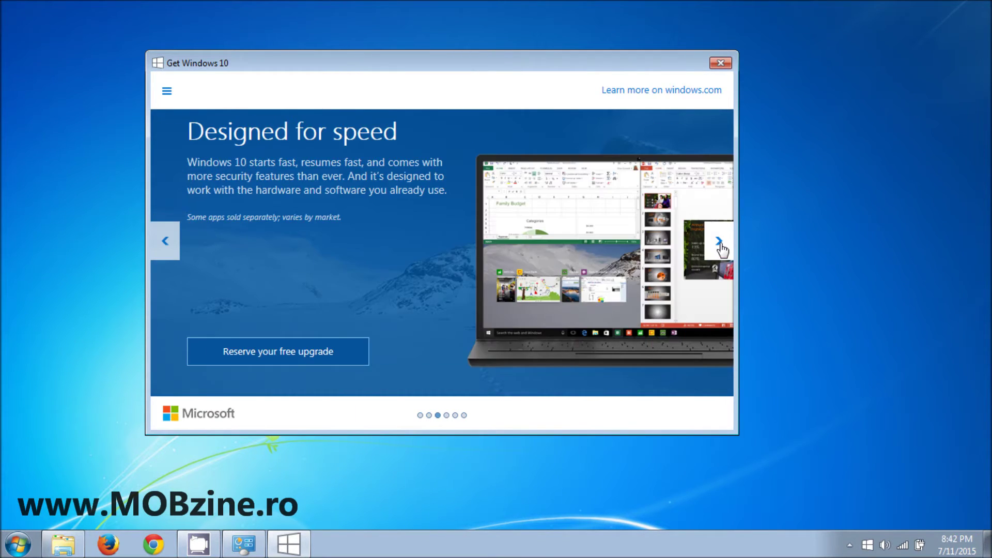
click(719, 246)
click(719, 246)
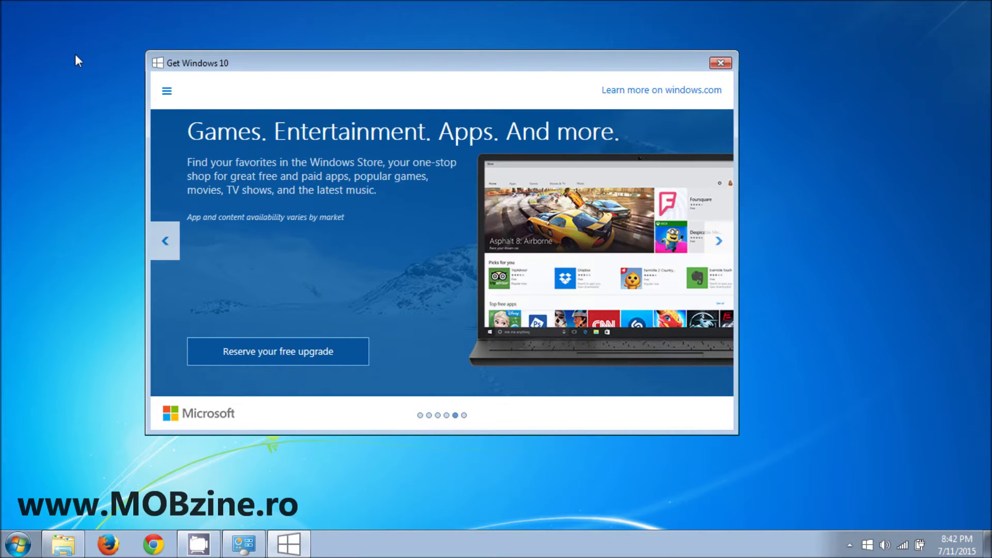
- Bring up the app's list of sections
click(167, 91)
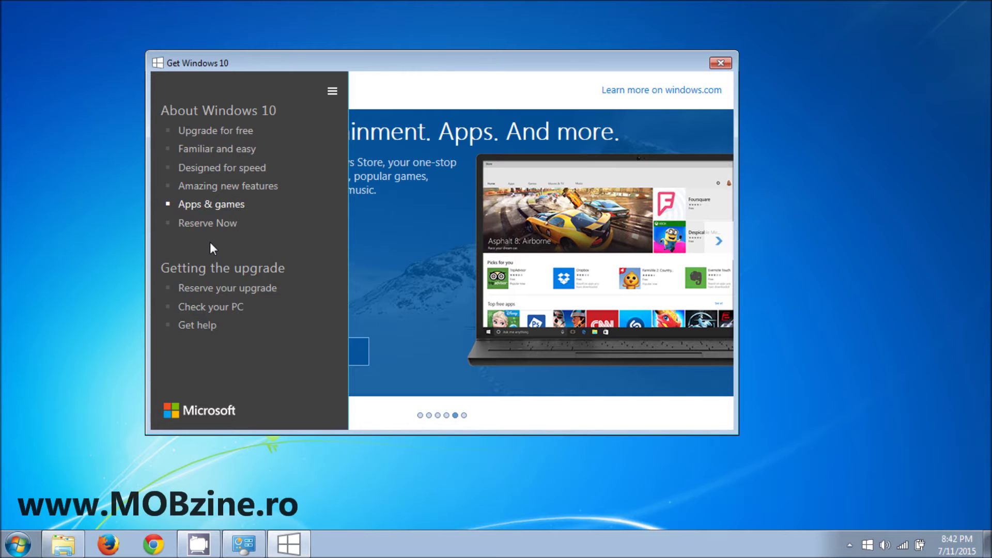
click(405, 311)
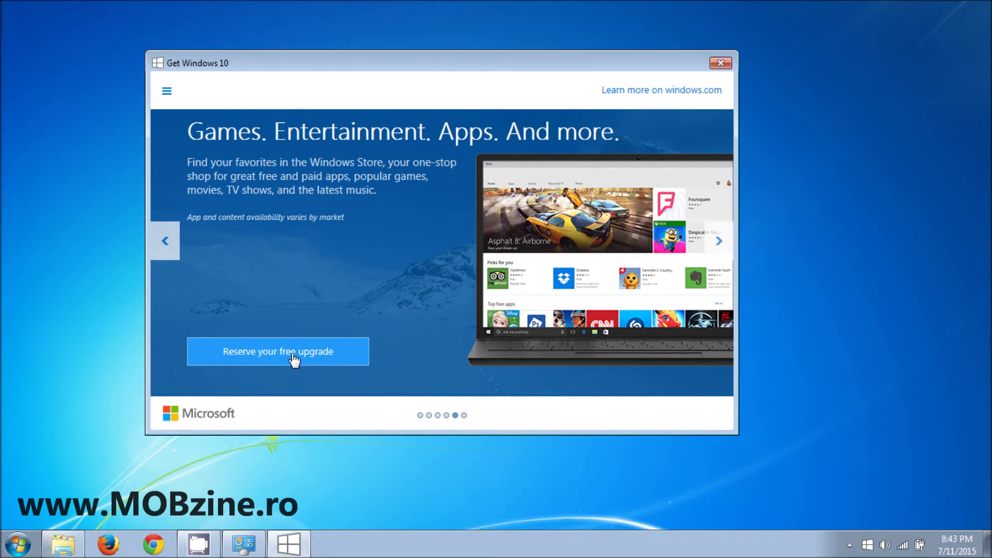
click(167, 92)
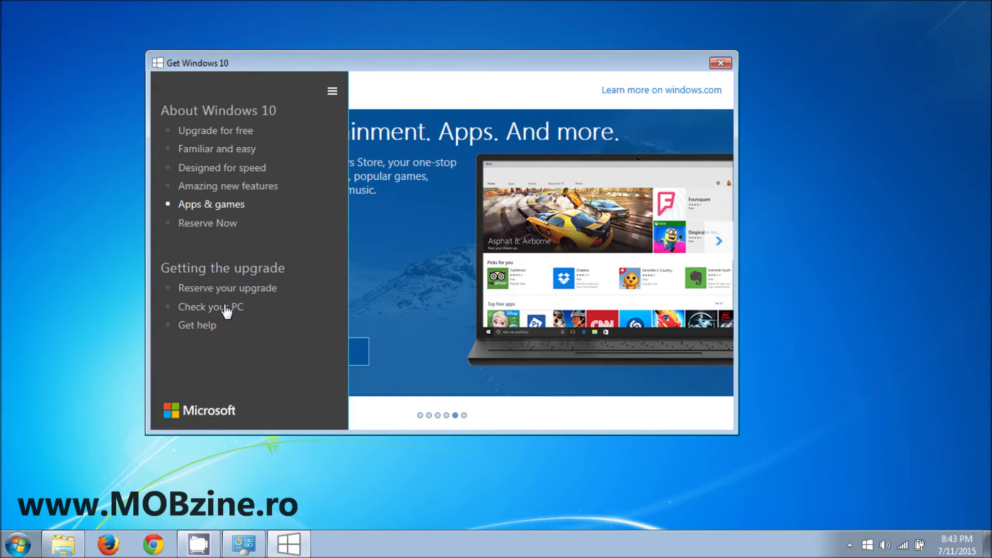
- Run Check your PC and compare its report against the System window, then minimize that window
click(202, 309)
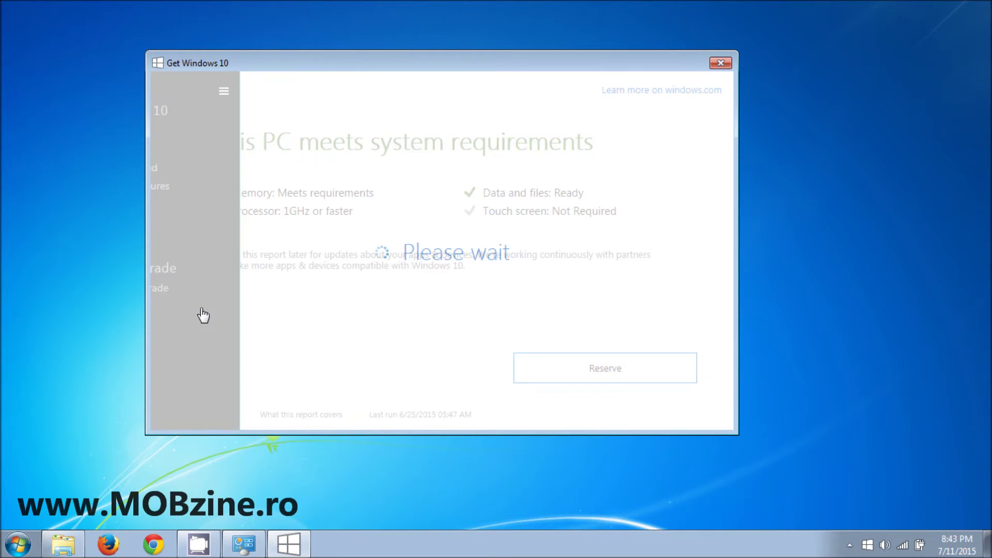
drag(460, 61, 477, 53)
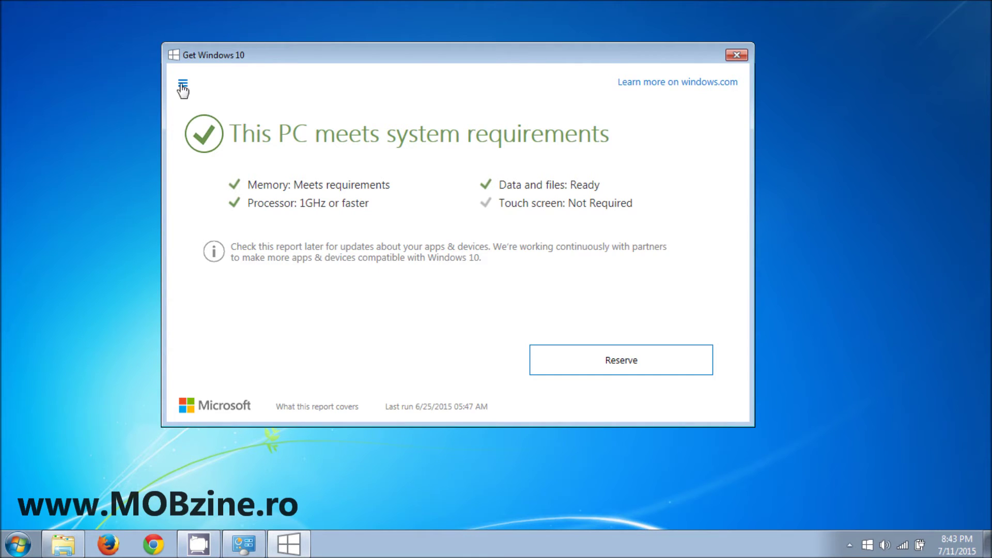
click(244, 544)
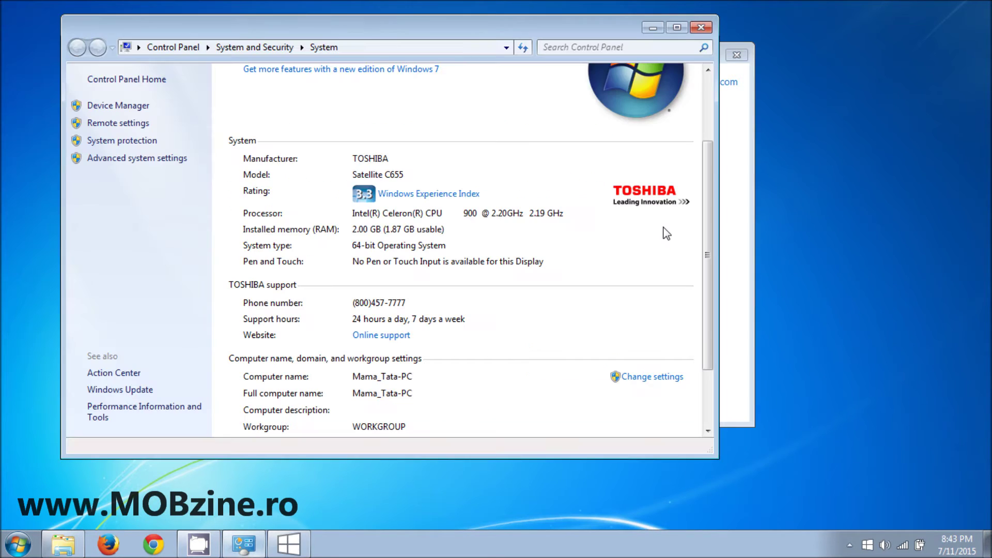
drag(709, 212, 709, 282)
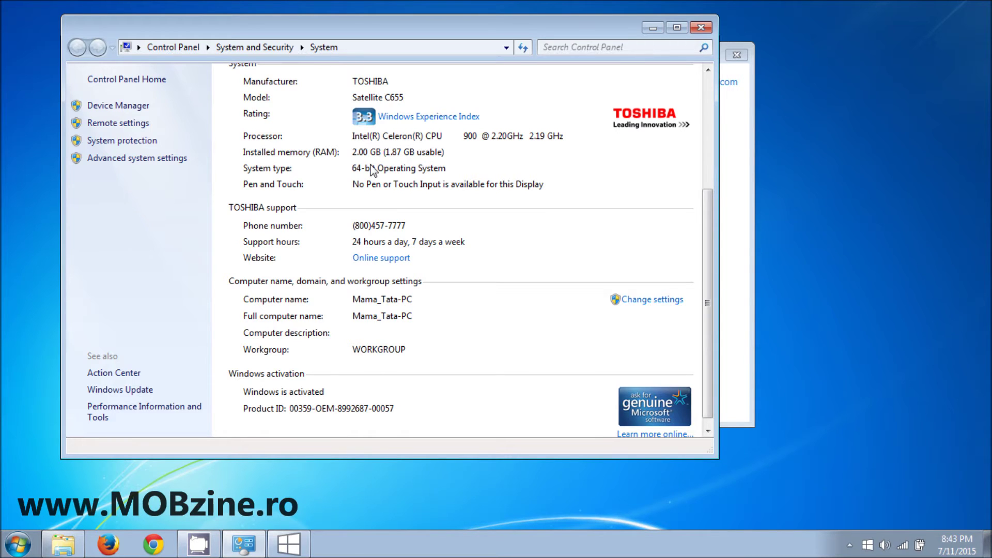
click(653, 29)
click(188, 89)
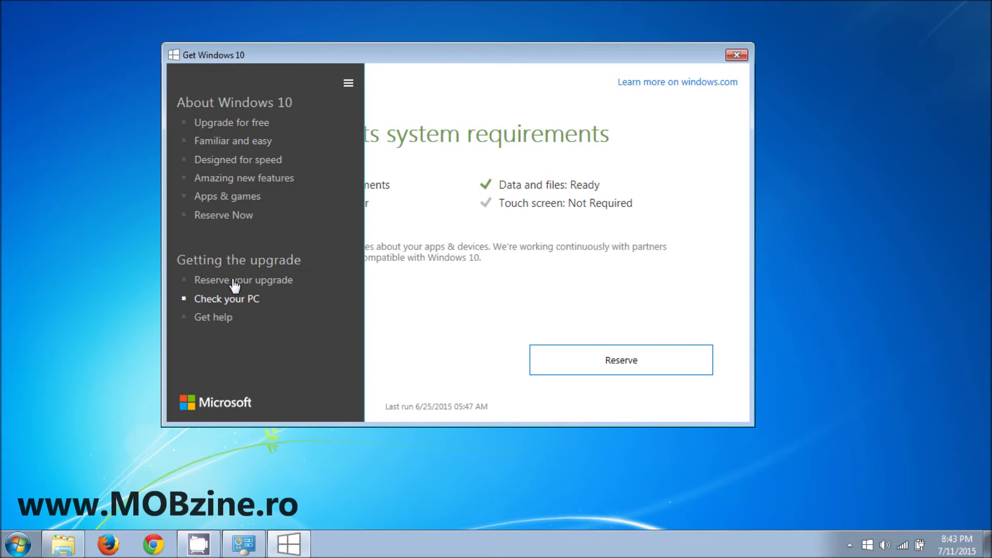
click(235, 282)
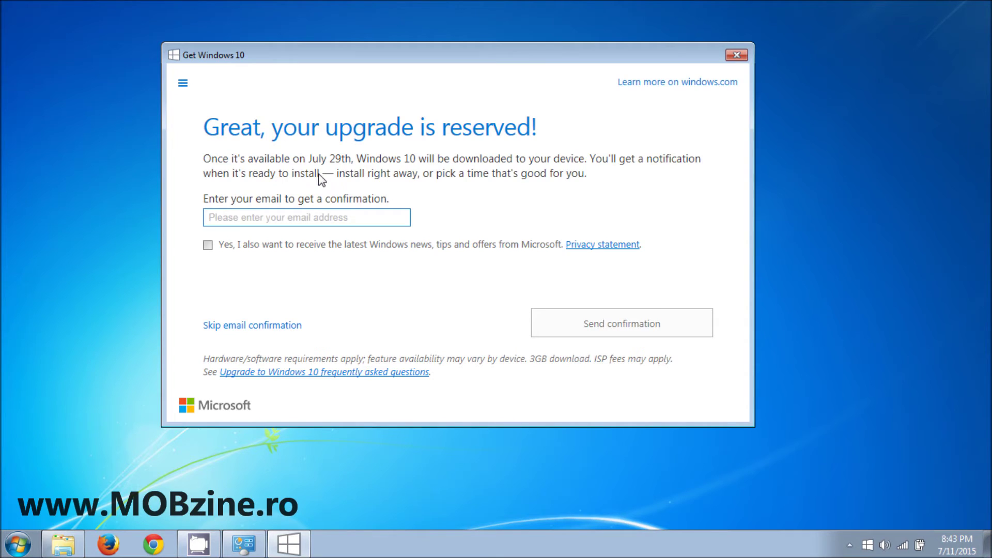
drag(484, 63, 487, 62)
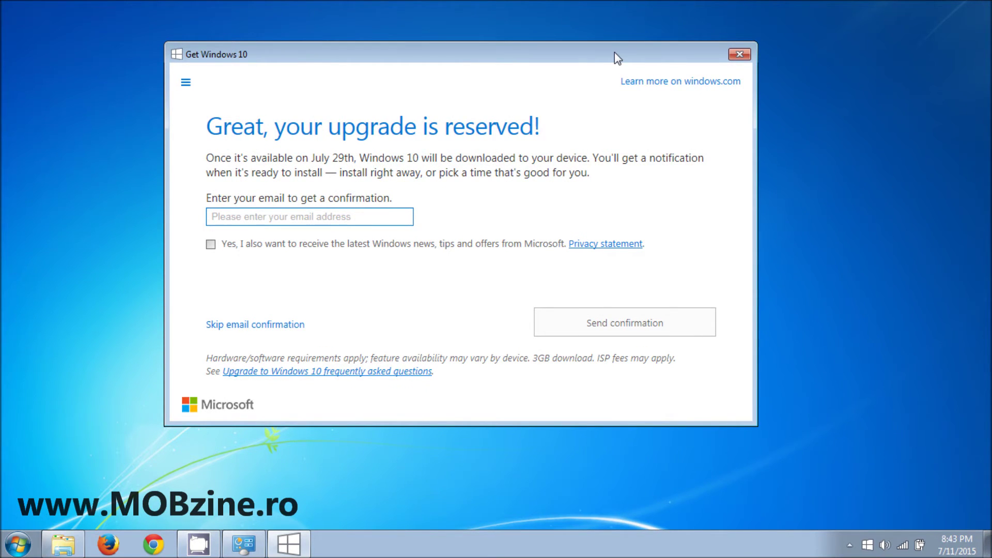
drag(615, 51, 613, 66)
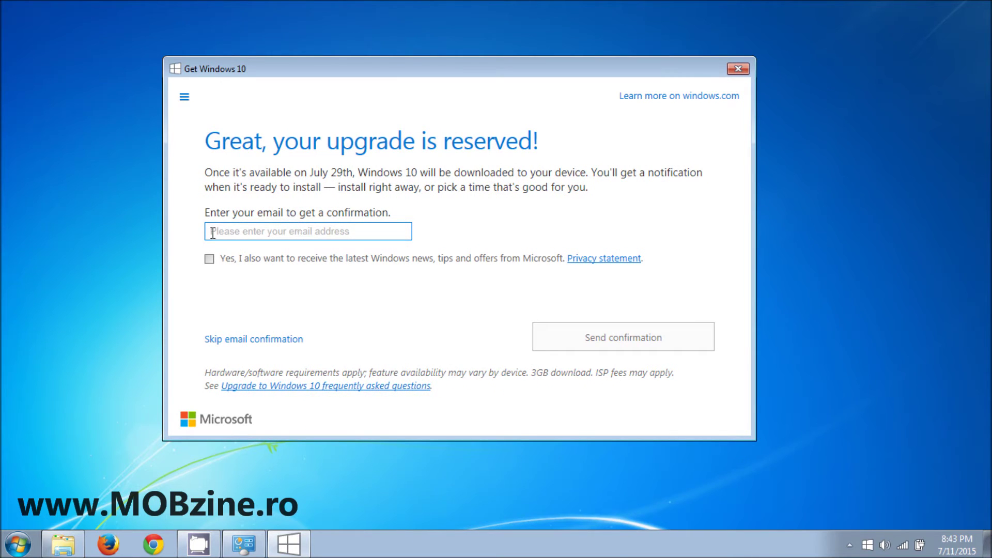
click(240, 229)
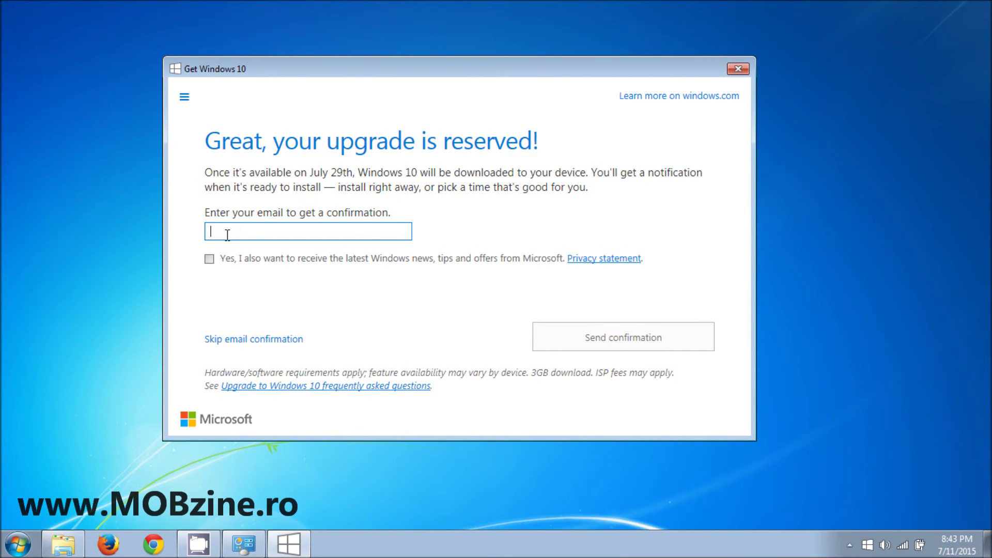
drag(469, 70, 498, 55)
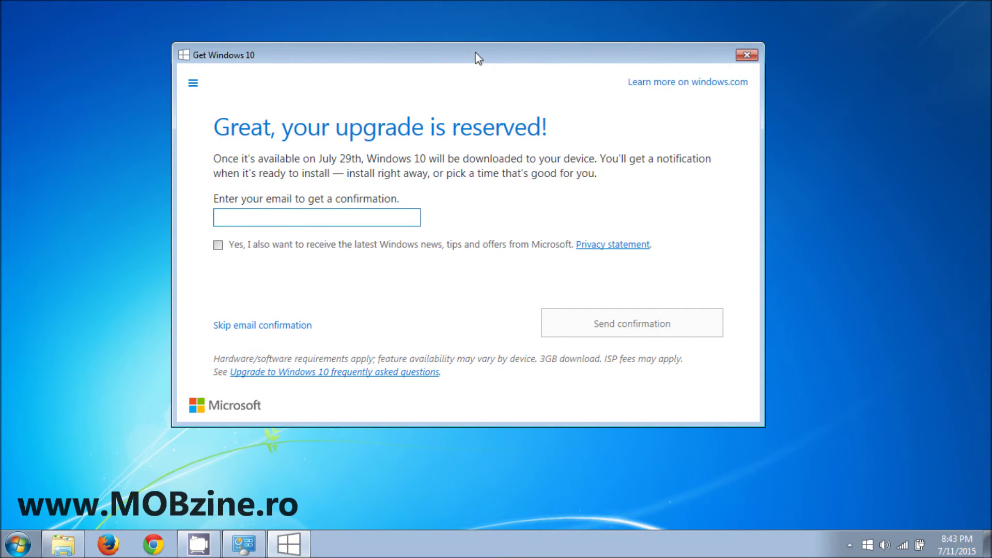
drag(435, 53, 432, 58)
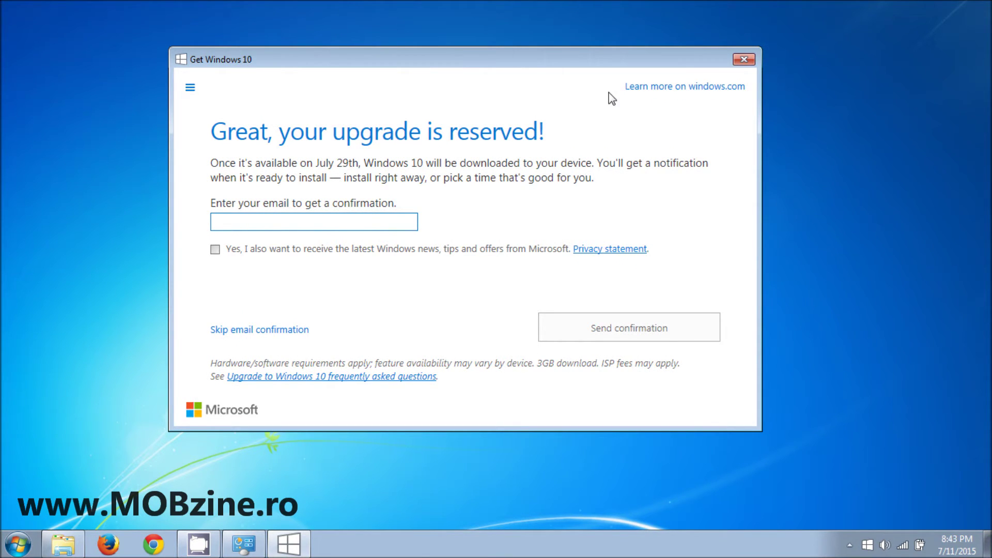
drag(572, 66, 569, 59)
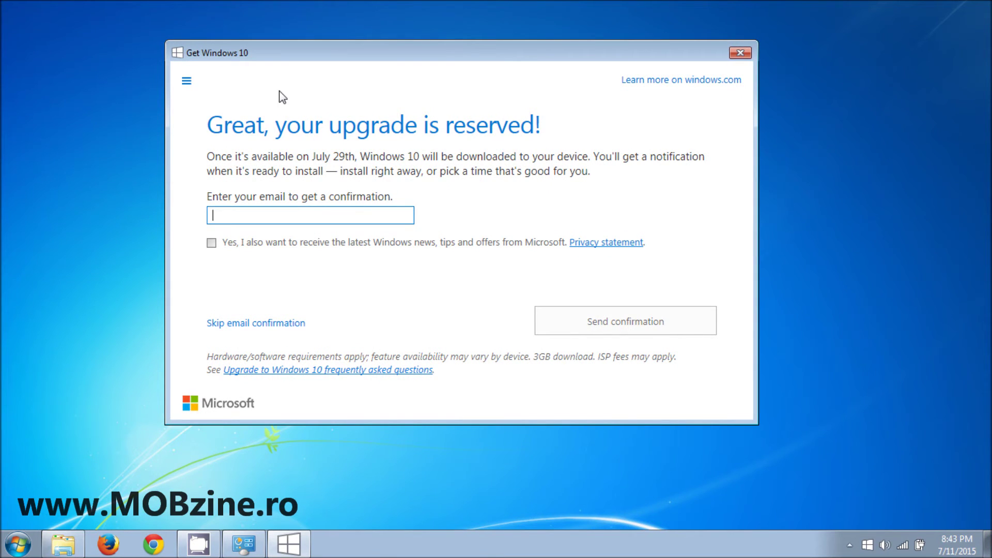
drag(427, 71, 439, 73)
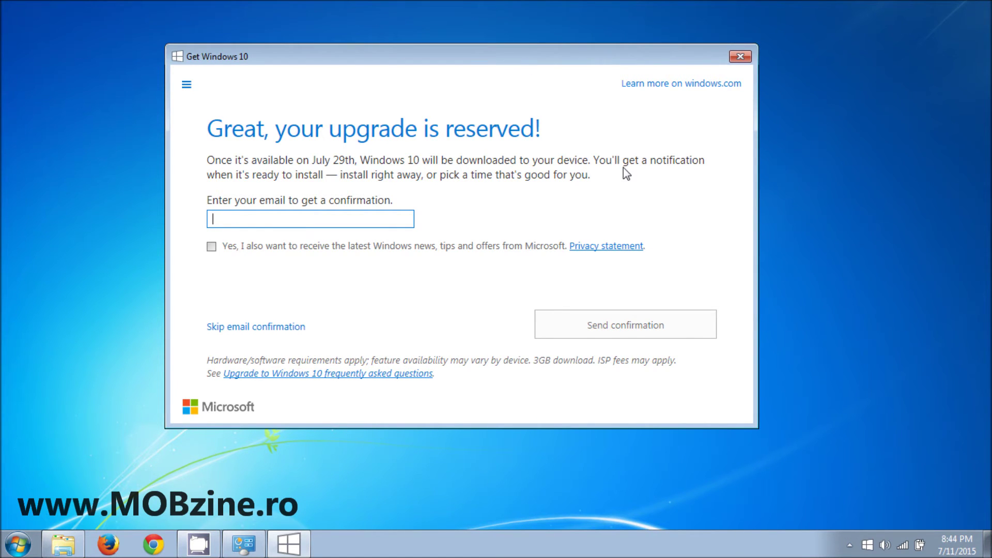
drag(474, 60, 463, 64)
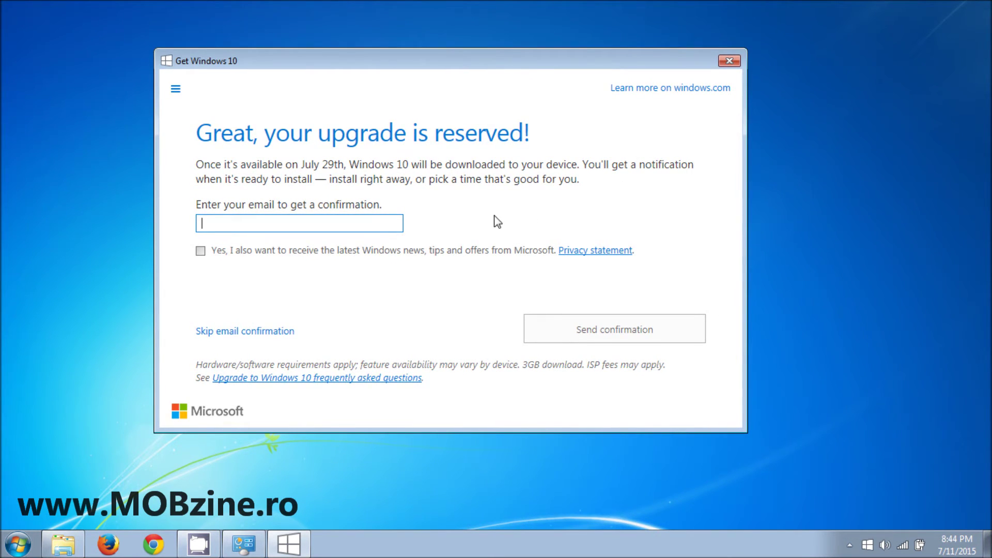
drag(493, 62, 495, 54)
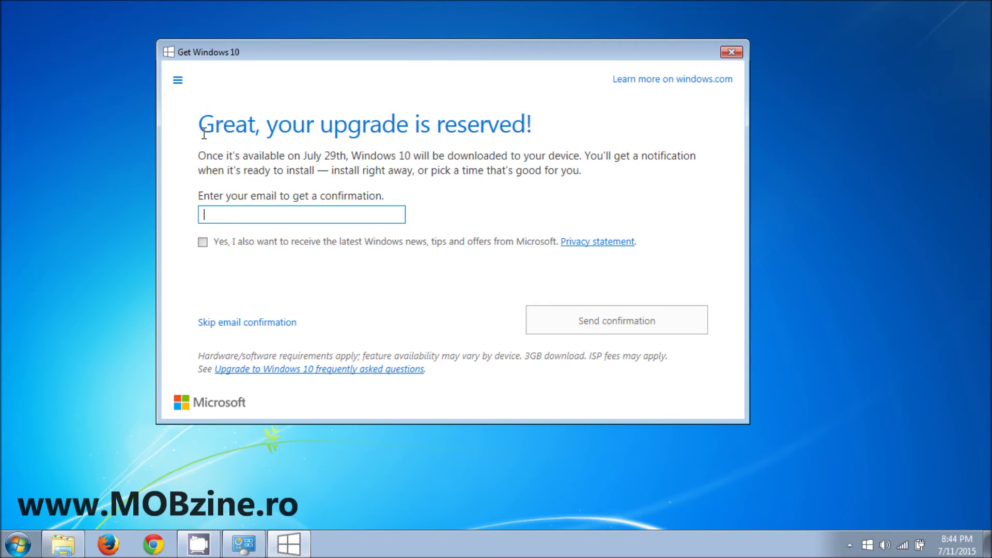
- Enter an e-mail address, send the reservation confirmation, and close the app
click(388, 126)
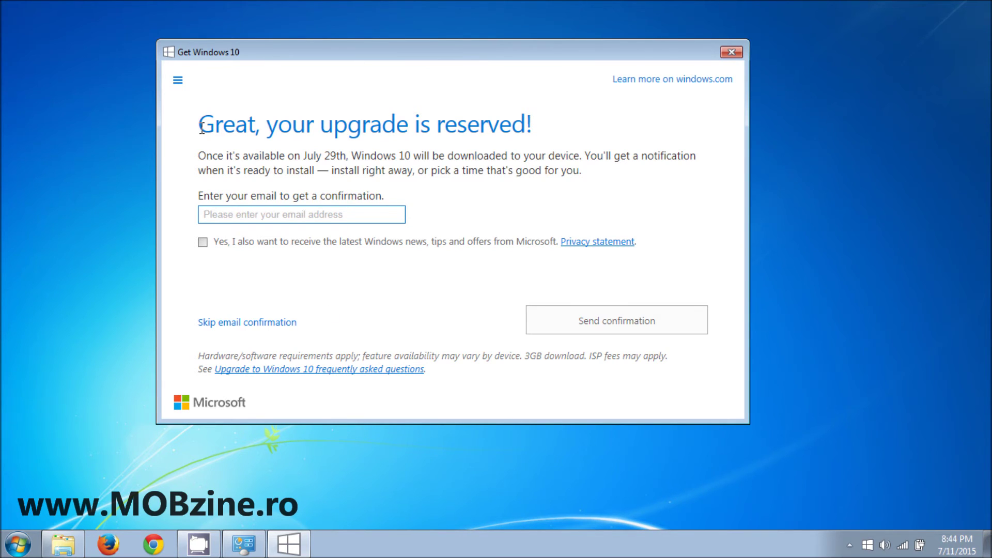
click(243, 213)
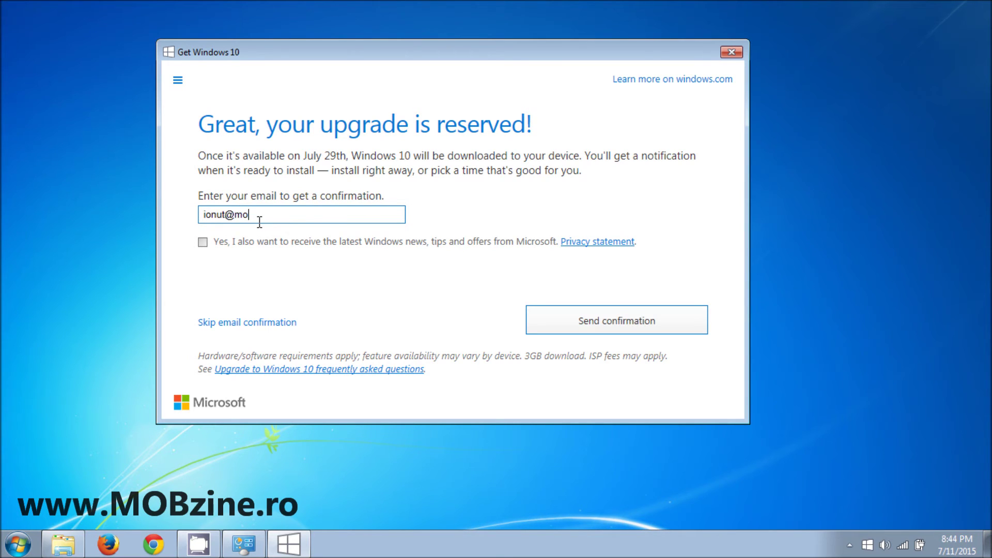
click(629, 327)
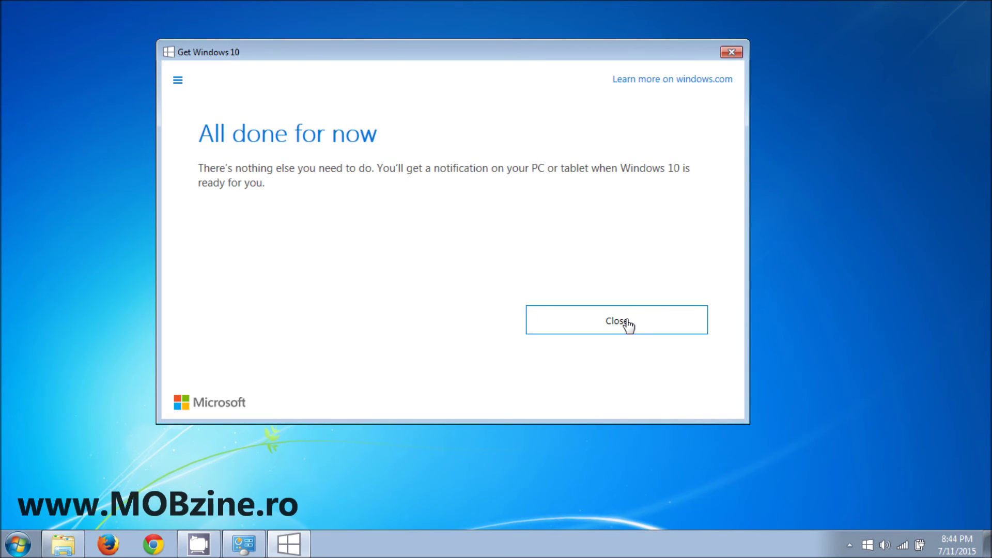
click(626, 324)
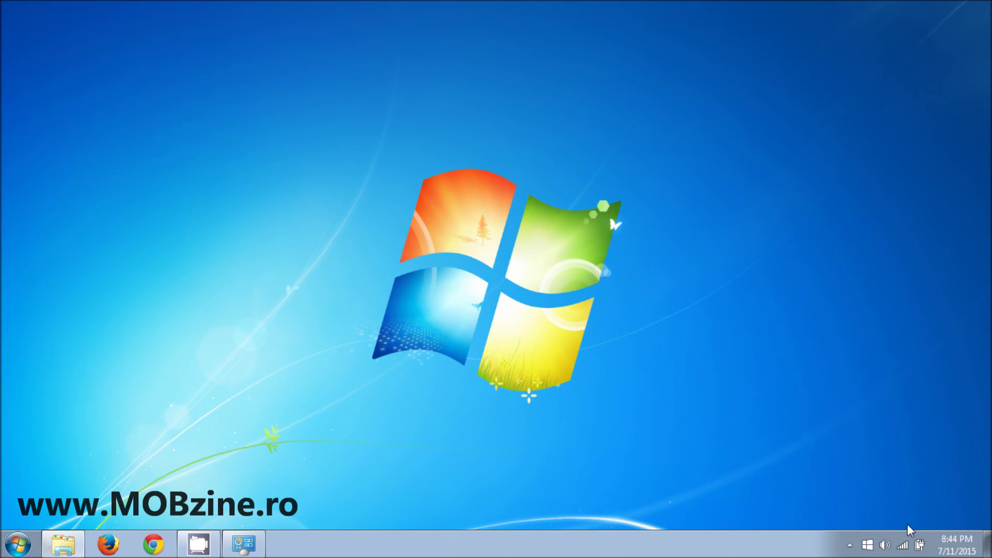
- Reopen Get Windows 10 and show its View confirmation page for the reserved upgrade
click(868, 544)
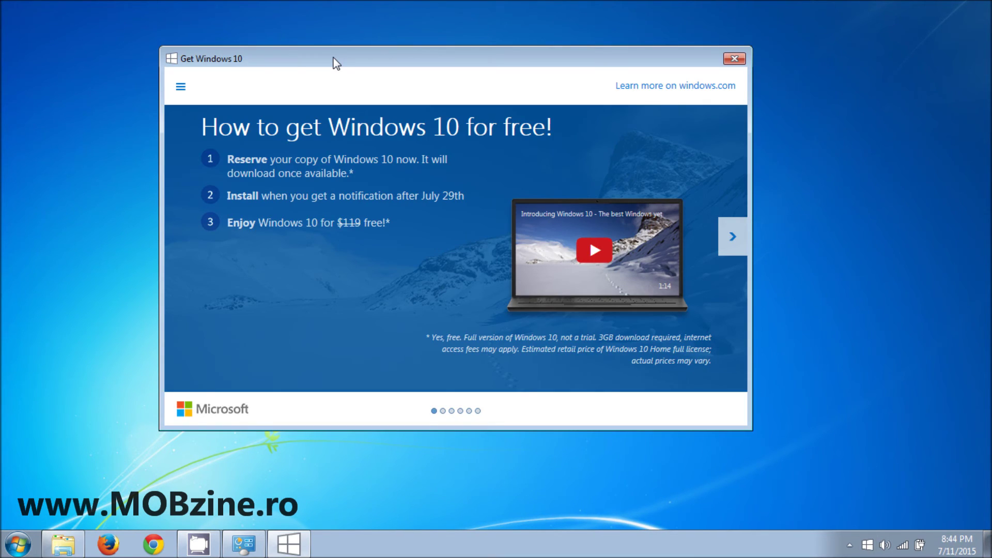
drag(333, 59, 336, 60)
click(183, 87)
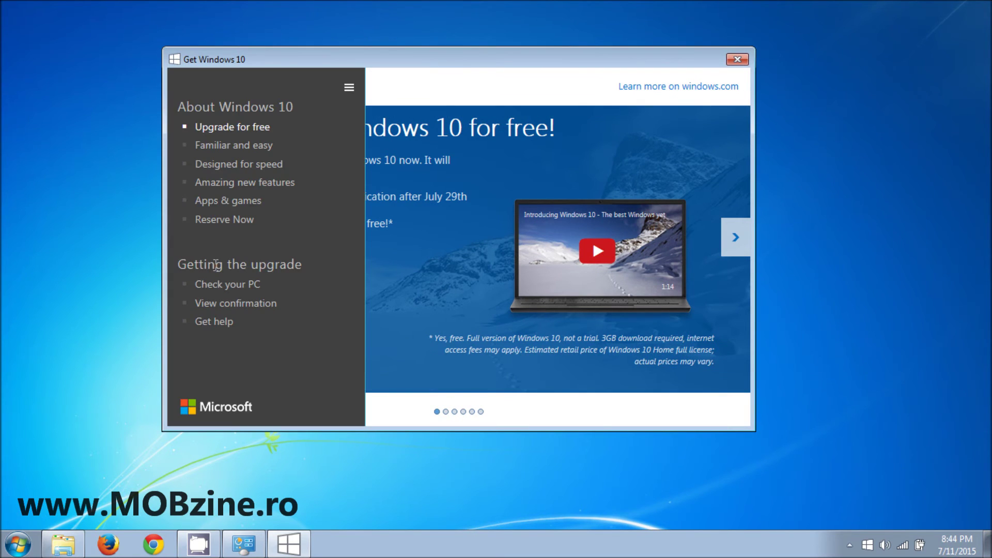
click(216, 264)
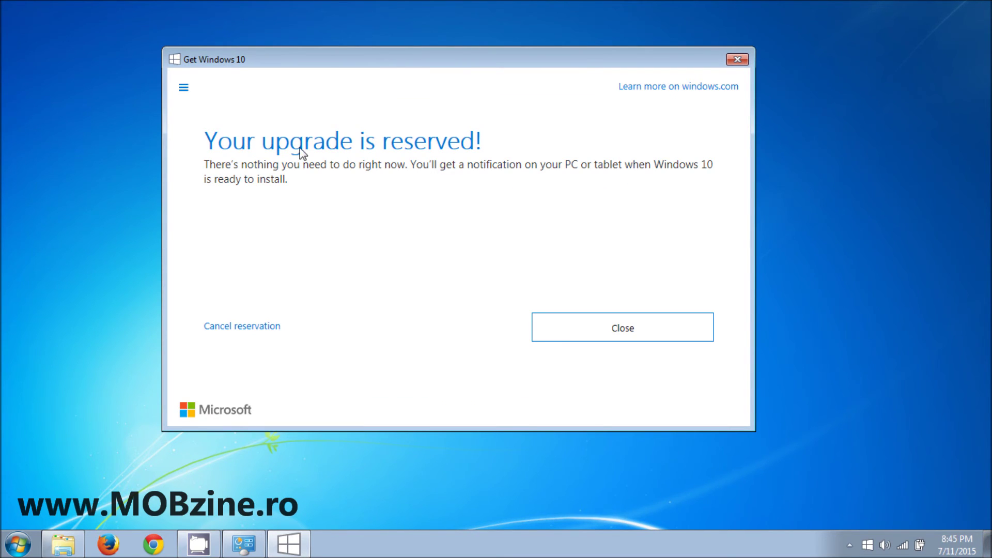
drag(585, 60, 584, 51)
drag(517, 65, 482, 38)
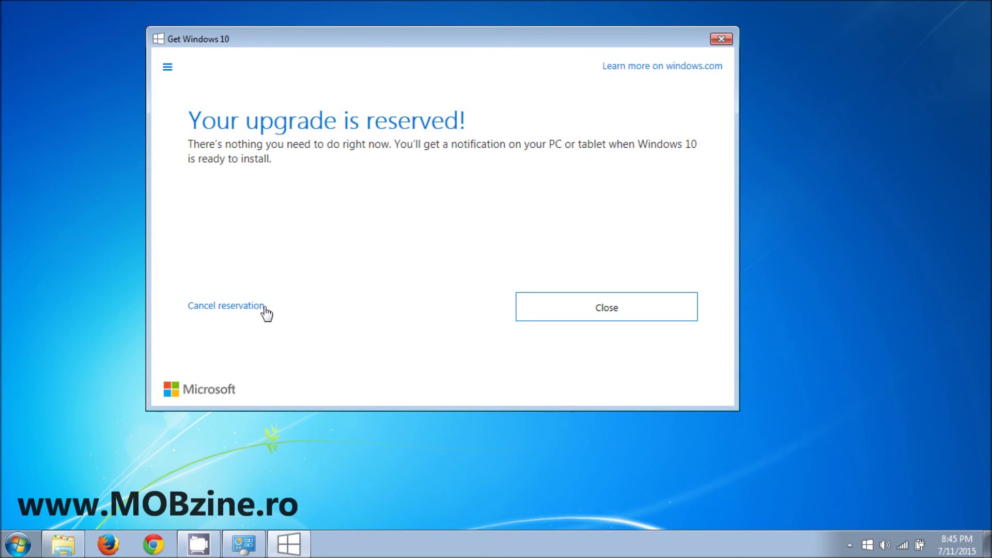
drag(368, 42, 372, 58)
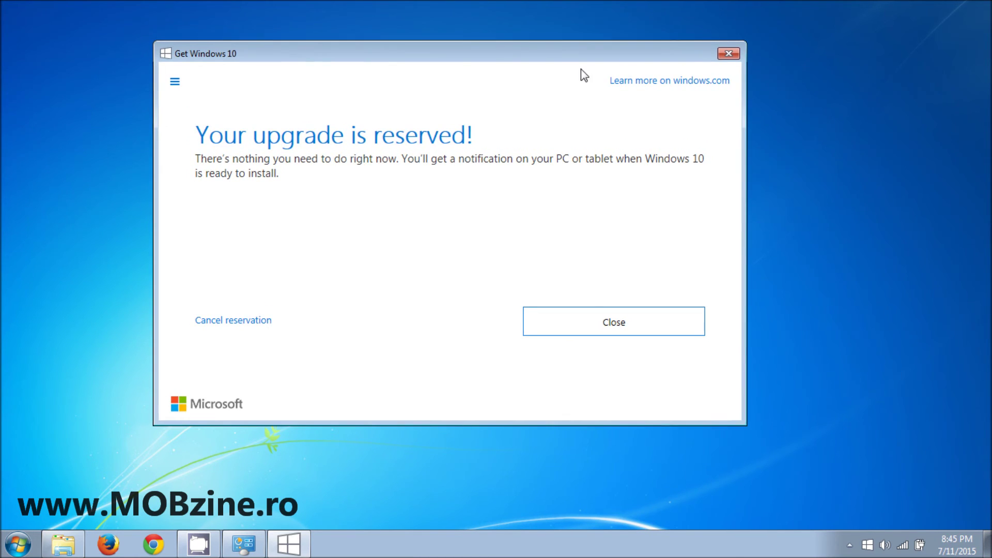
drag(571, 57, 565, 44)
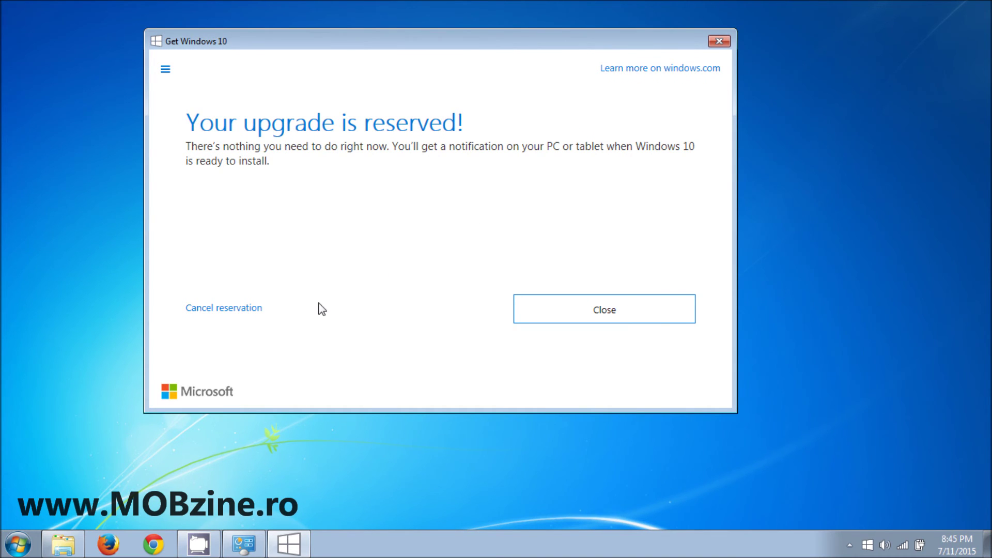
- Cancel the upgrade reservation, confirm the cancellation, and close the app
click(229, 309)
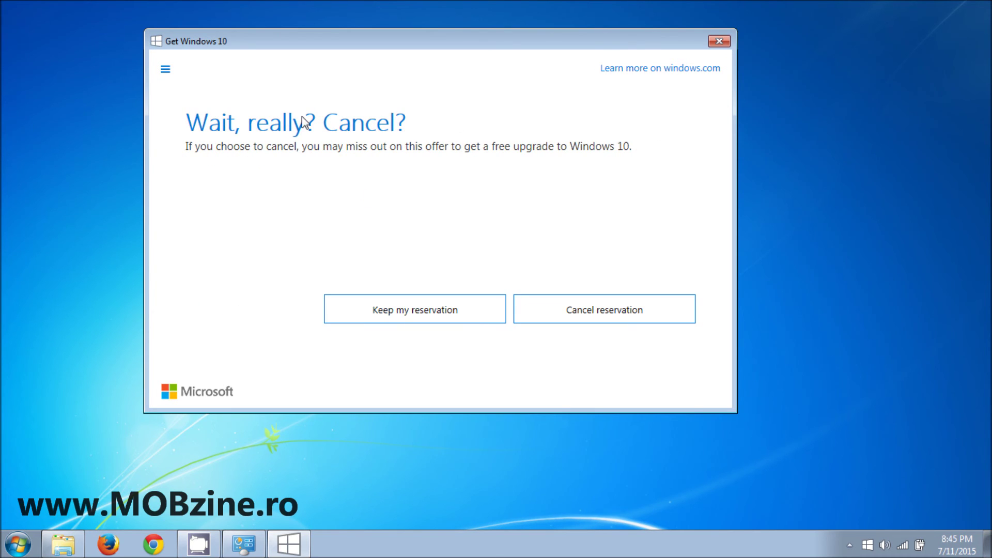
click(619, 319)
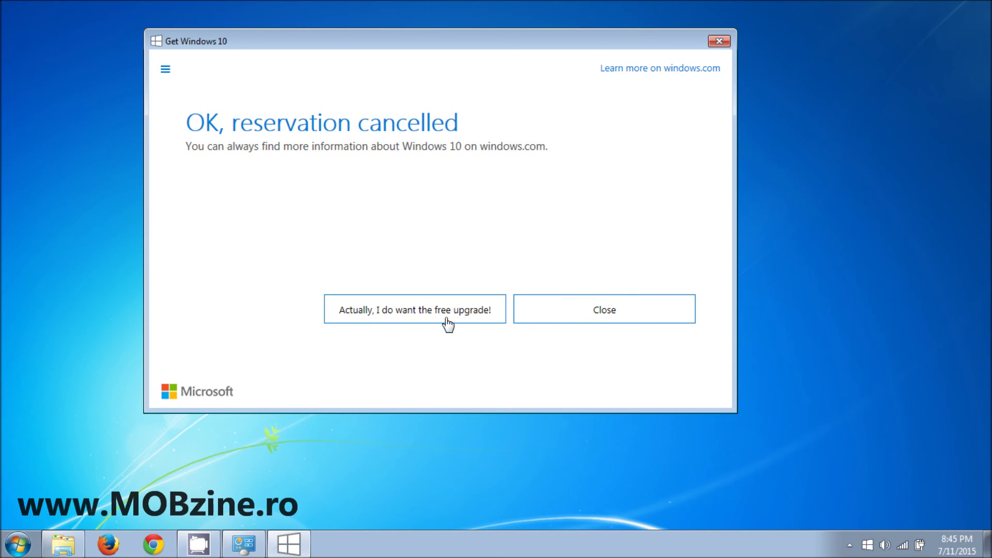
click(608, 317)
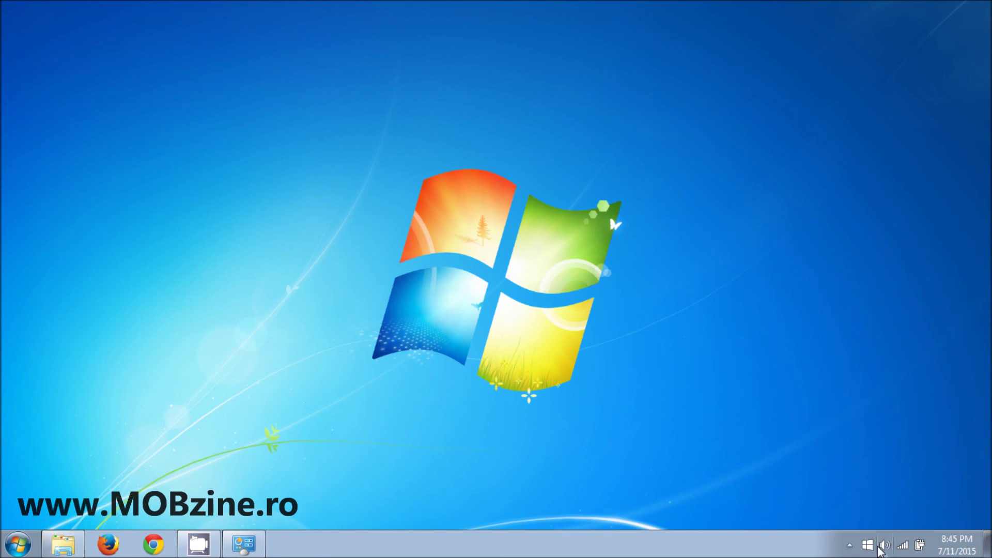
- Reopen Get Windows 10 on its 'How to get Windows 10 for free!' page and reposition the window
click(868, 545)
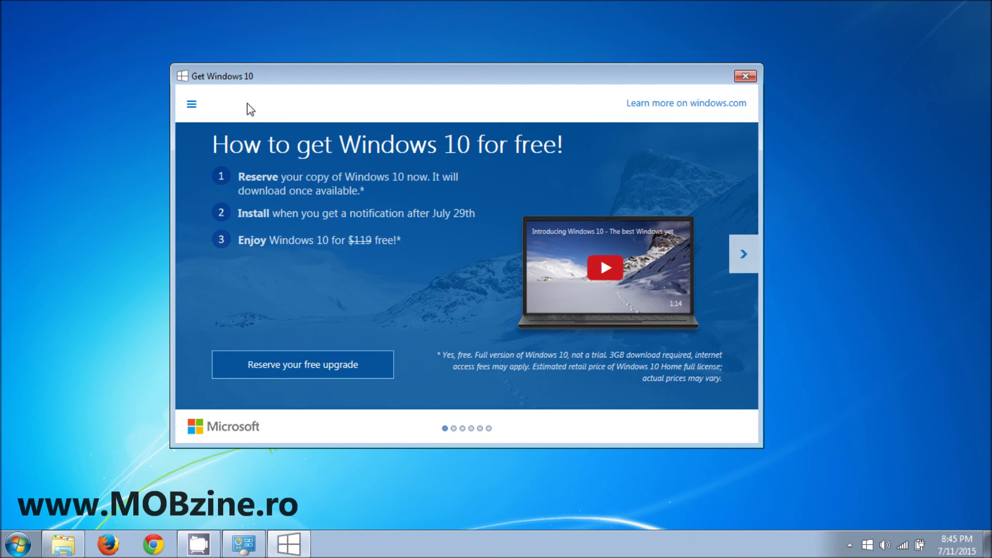
drag(339, 73, 316, 46)
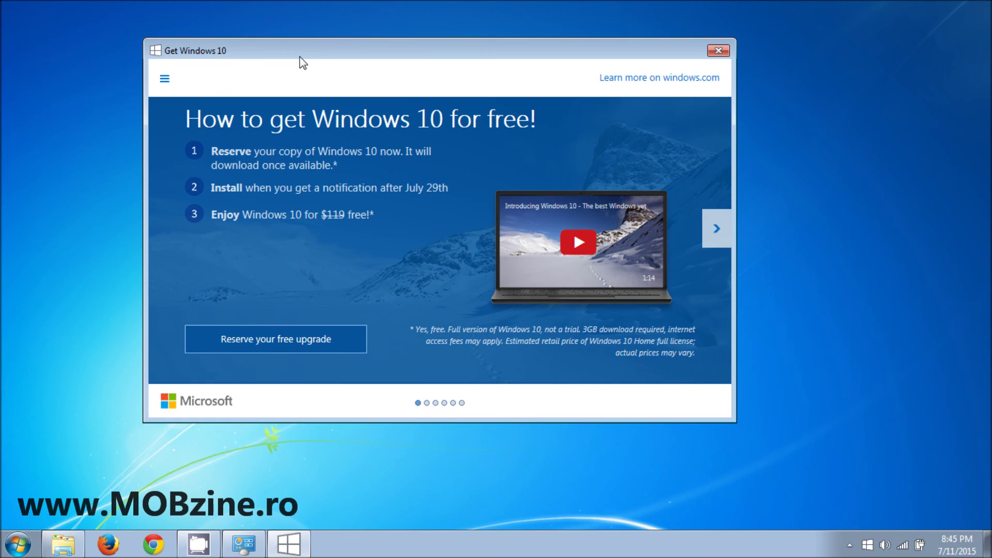
drag(302, 48, 310, 51)
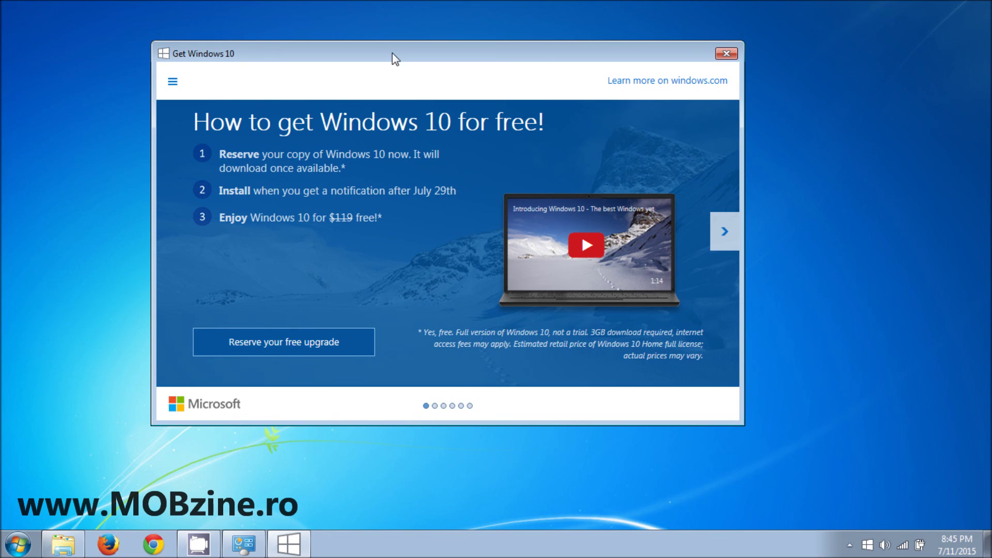
drag(392, 52, 395, 44)
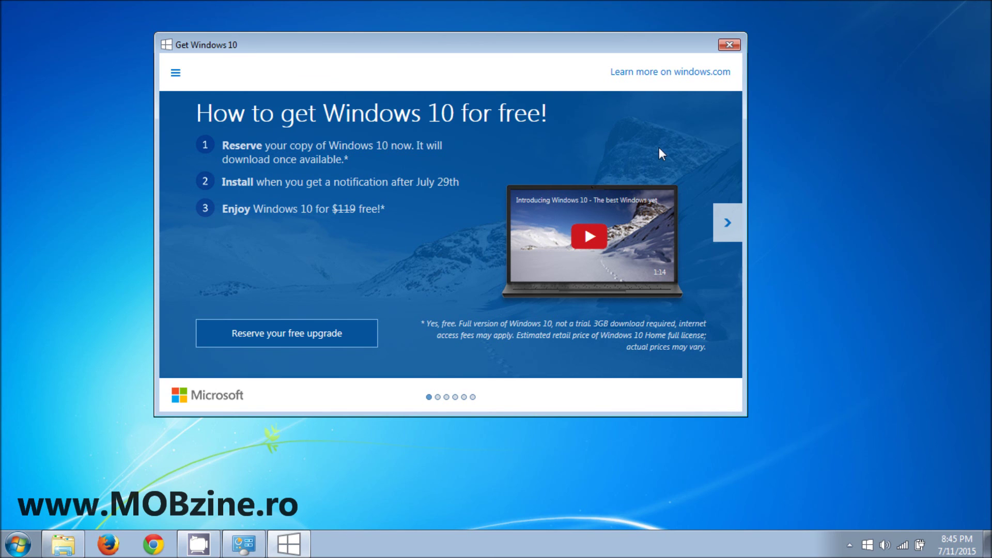
drag(531, 37, 529, 47)
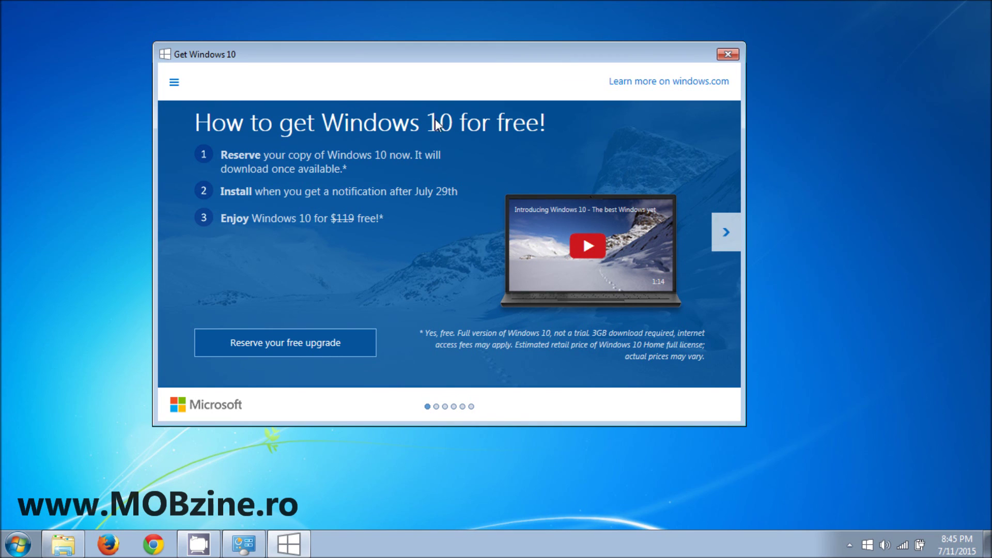